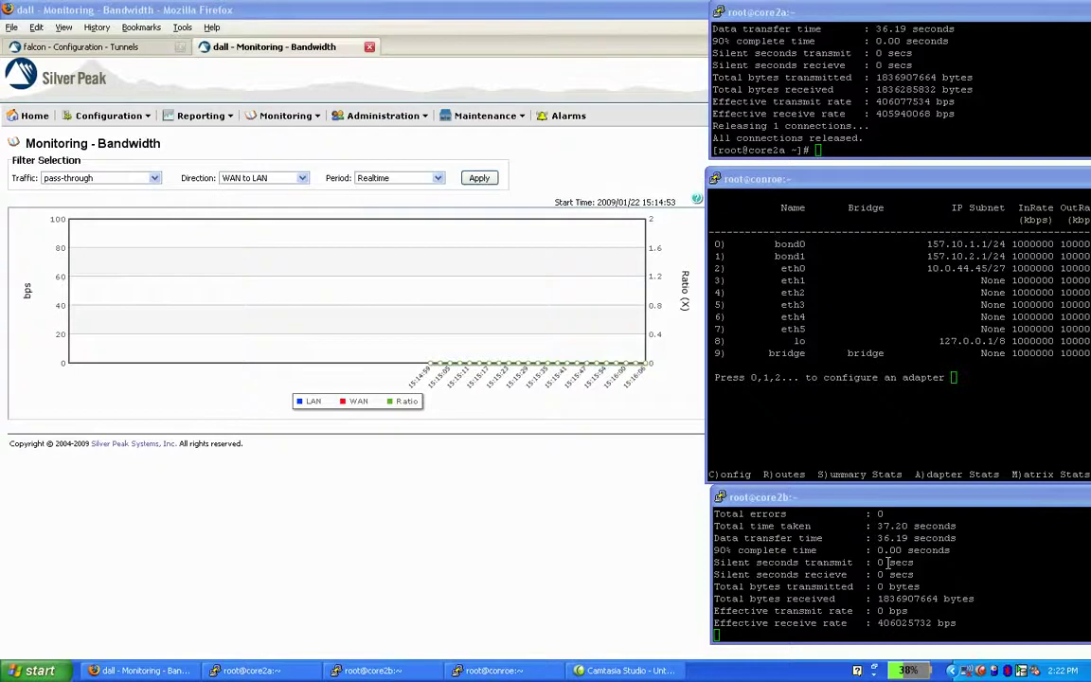
Step: Rerun the previous transfer test on core2a and inspect the newest WAN point on the bandwidth graph
left_click(854, 104)
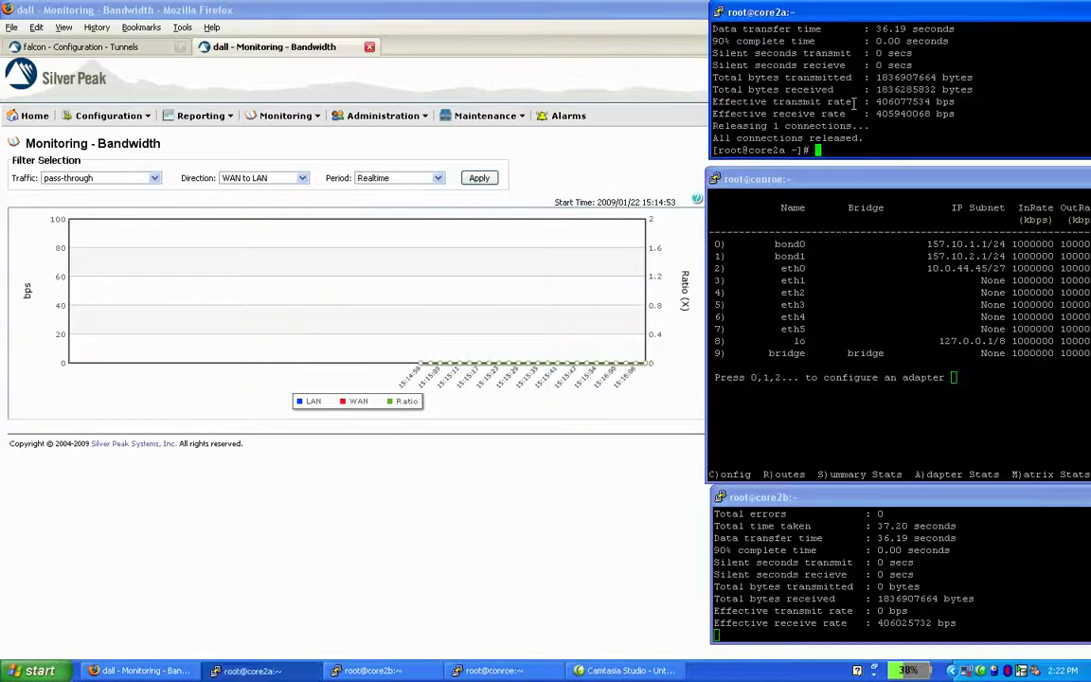
key("Up")
key("Return")
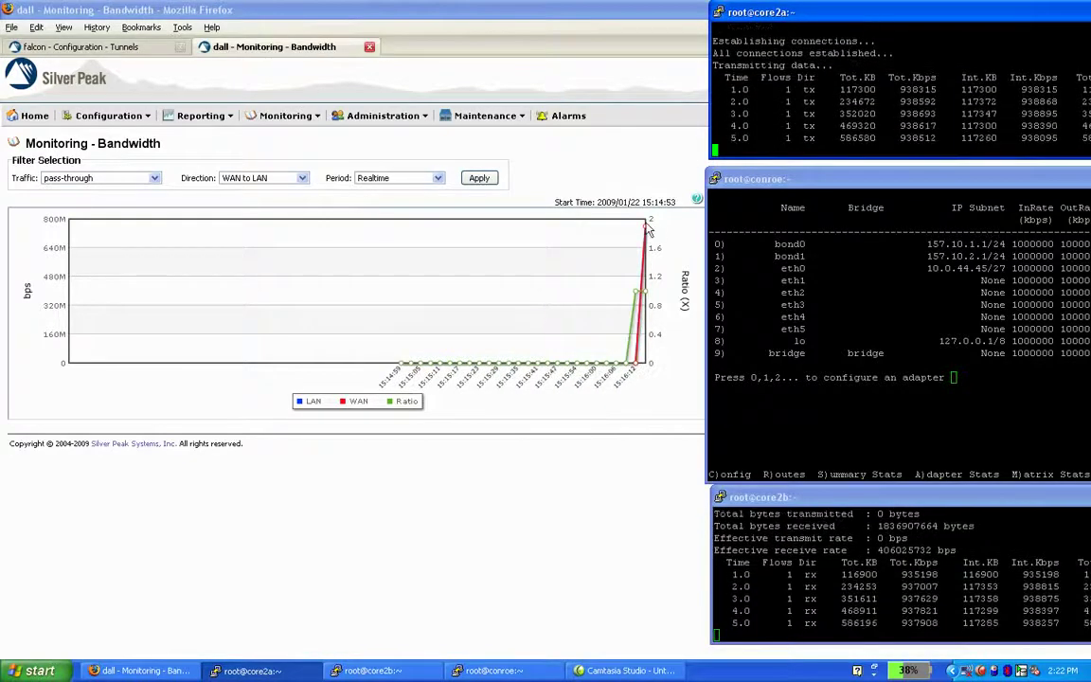
mouse_move(647, 230)
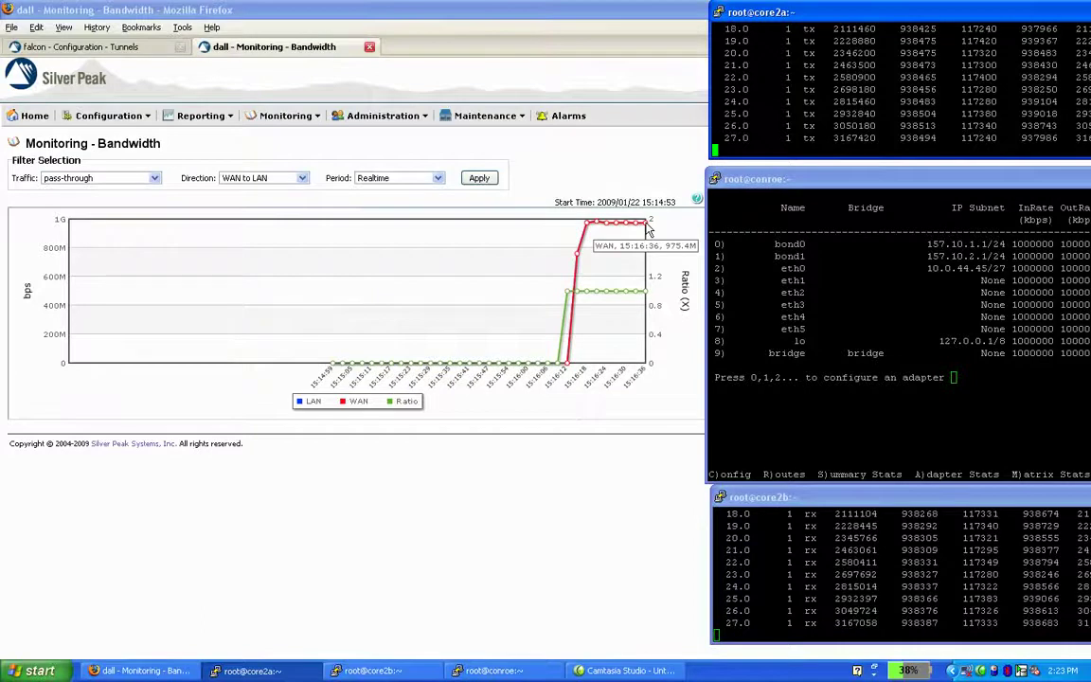
Step: On conroe, set bond0's Inrate and Outrate to 155000 kbps, keeping its other adapter settings, and inspect the bandwidth graph
left_click(807, 281)
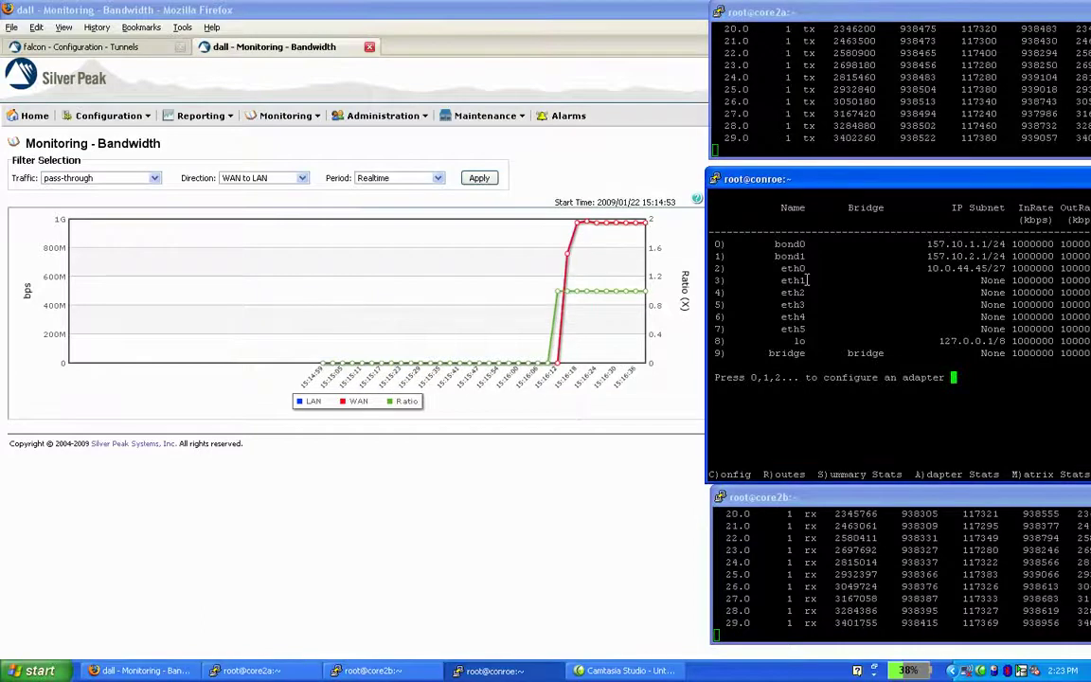
key("0")
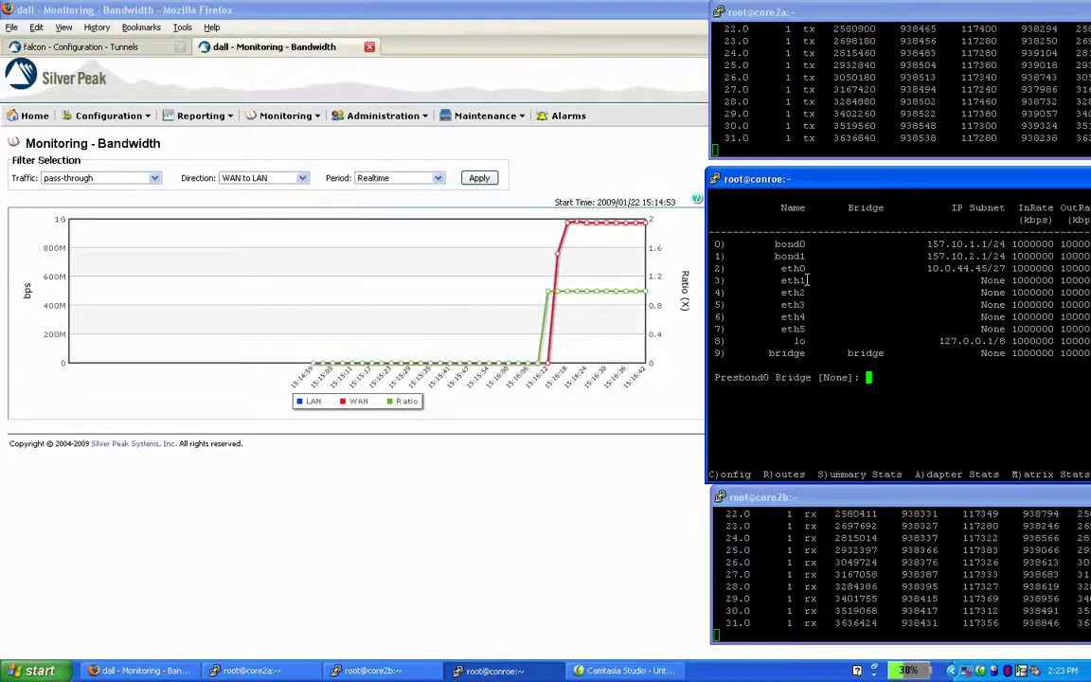
key("Return")
key("Return")
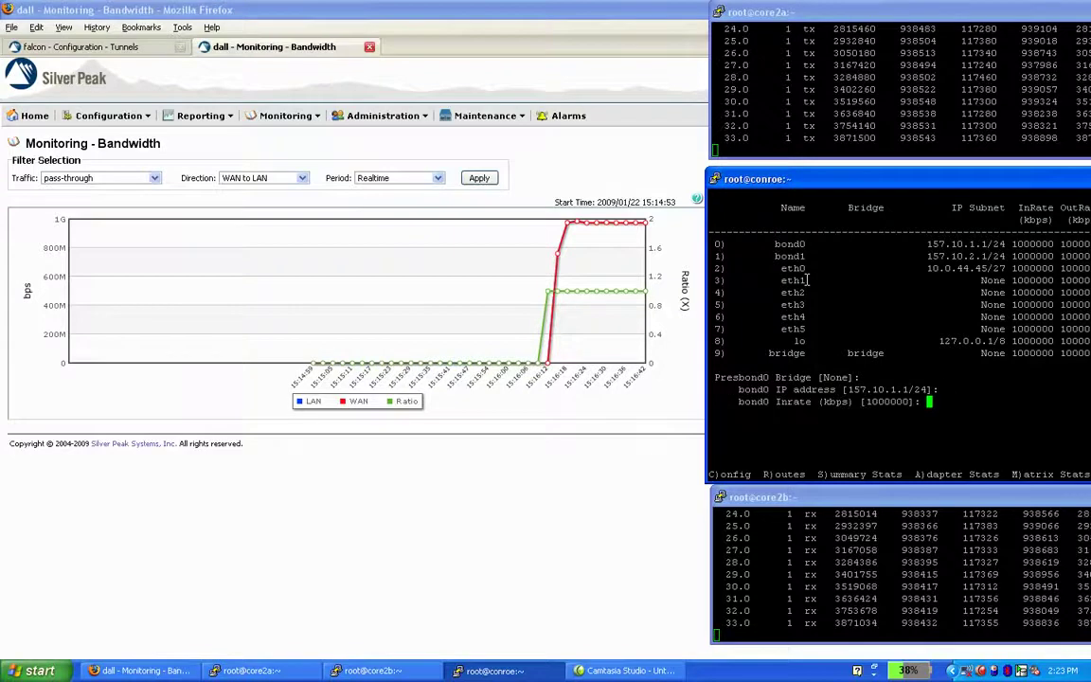
type("15500")
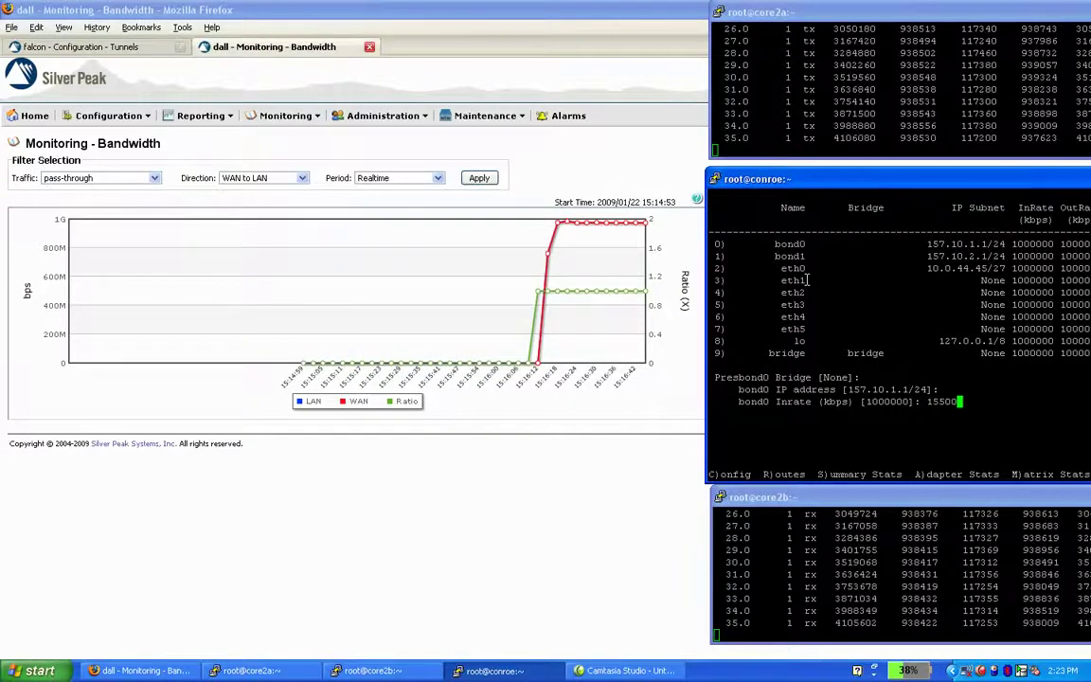
type("0")
key("Return")
type("155000")
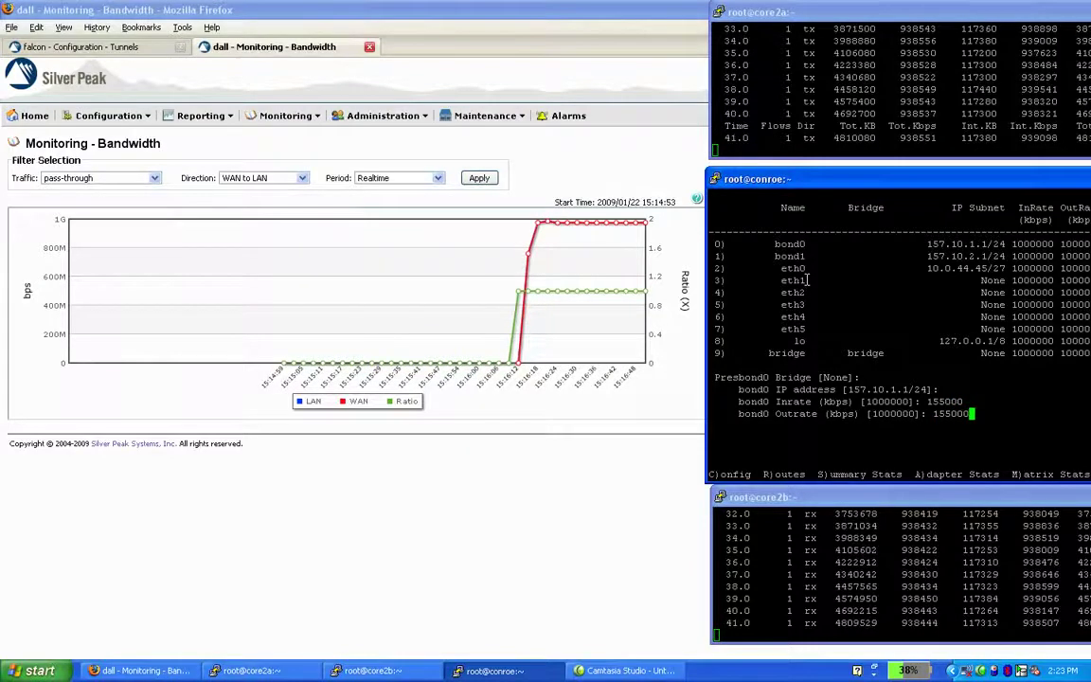
key("Return")
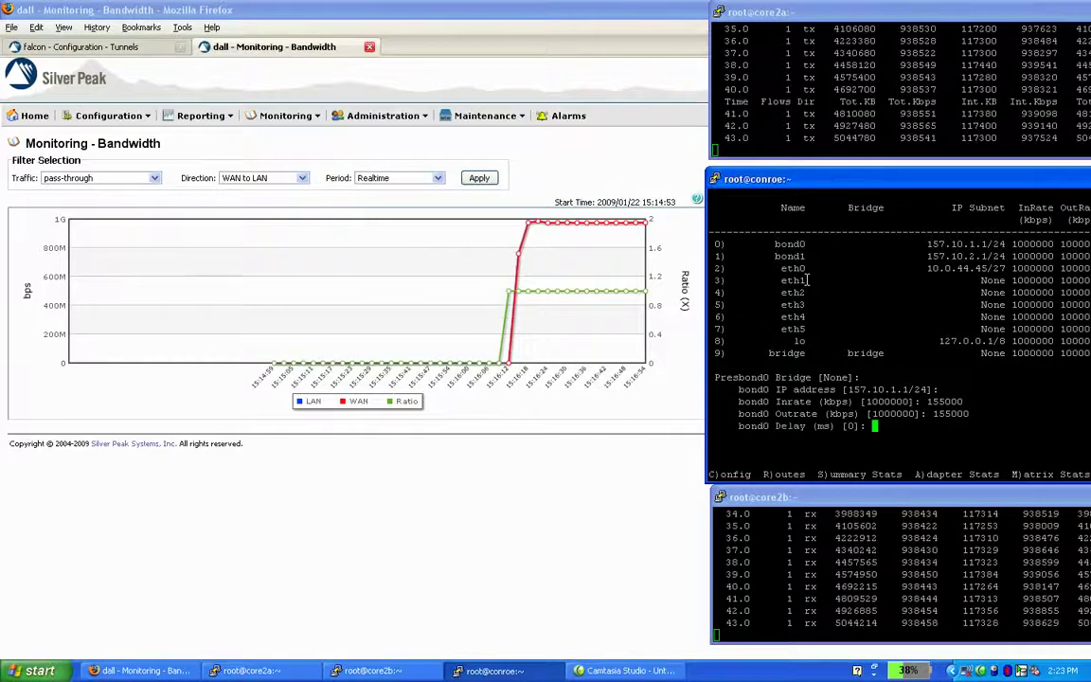
key("Return")
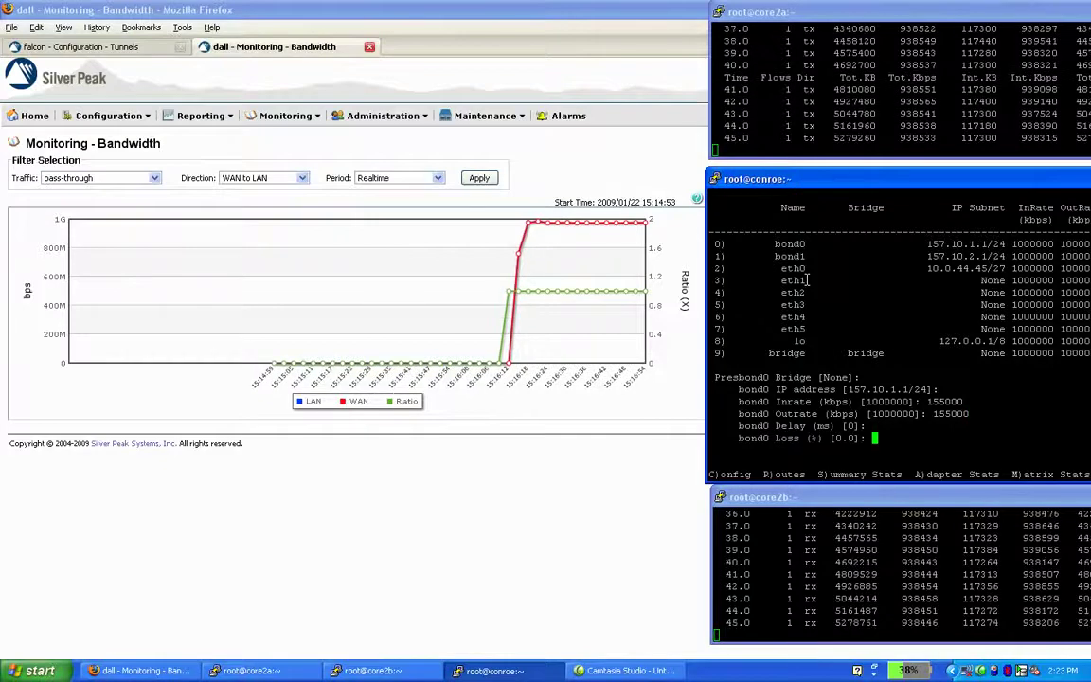
key("Return")
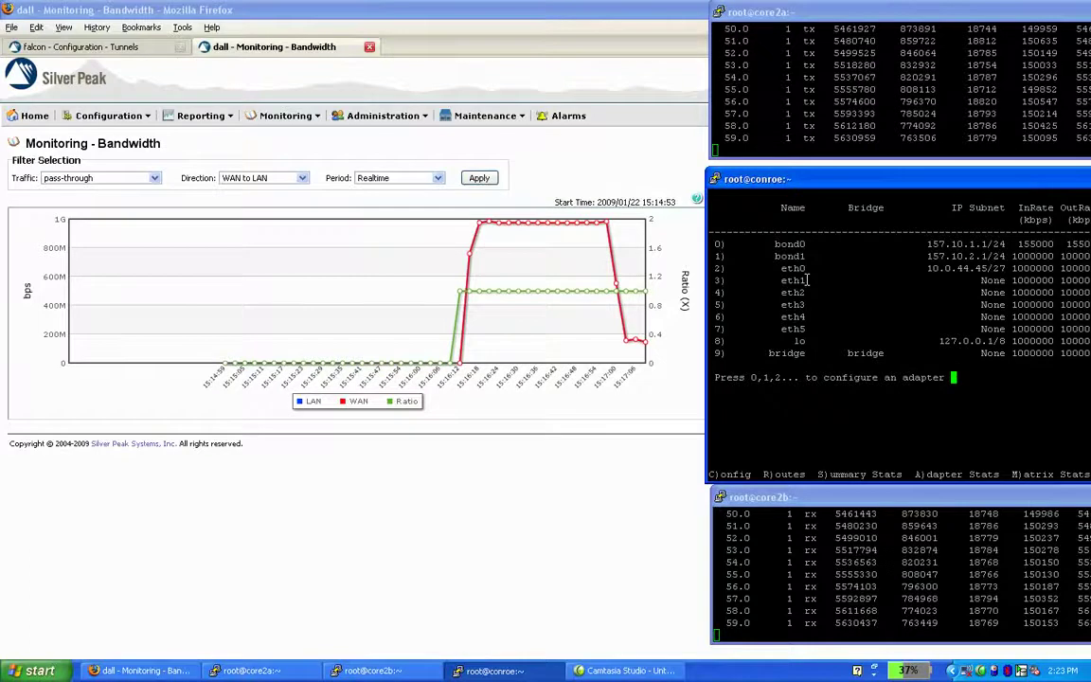
mouse_move(614, 317)
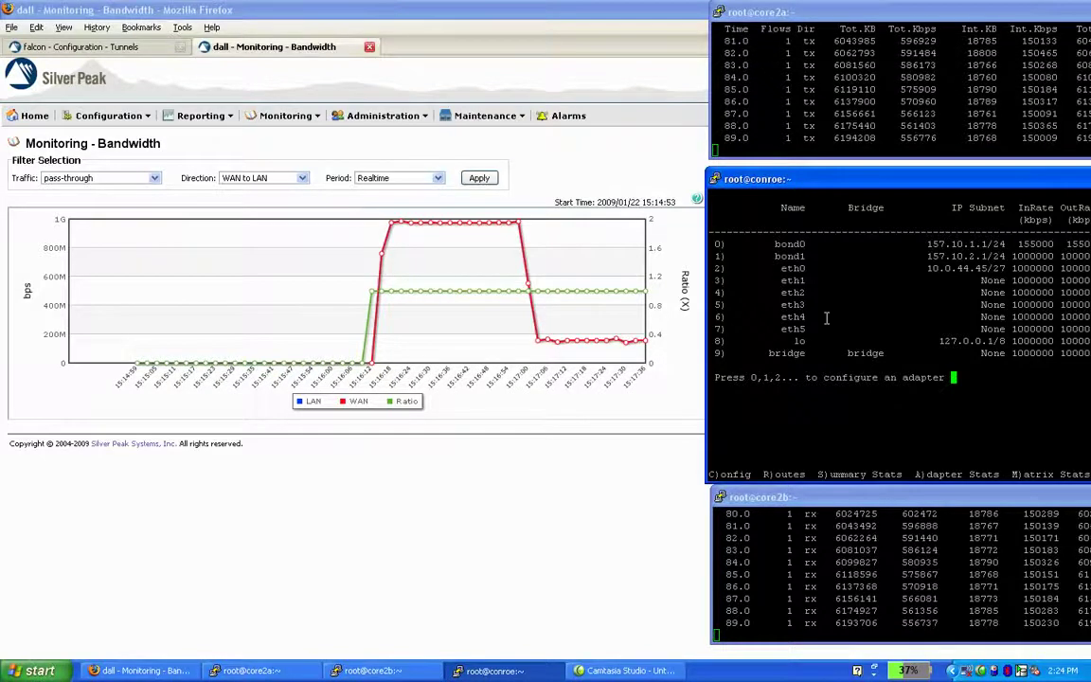
Step: Set bond0's delay to 50 ms, keeping its other adapter settings, and inspect the newest point on the graph
key("0")
key("Return")
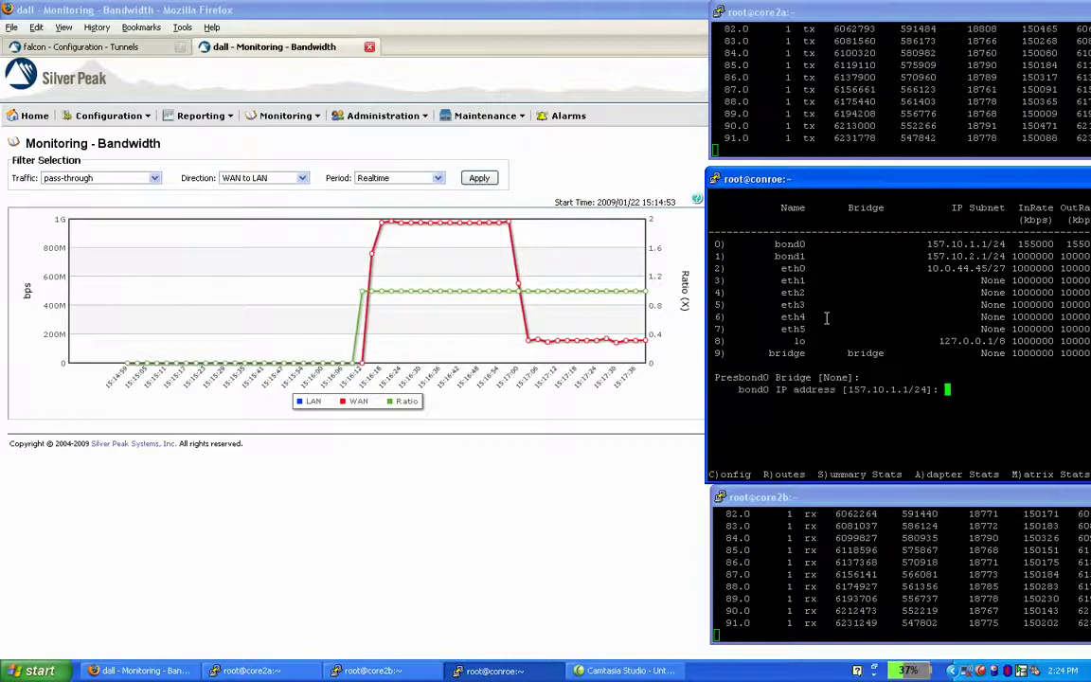
key("Return")
key("Return")
key("Return")
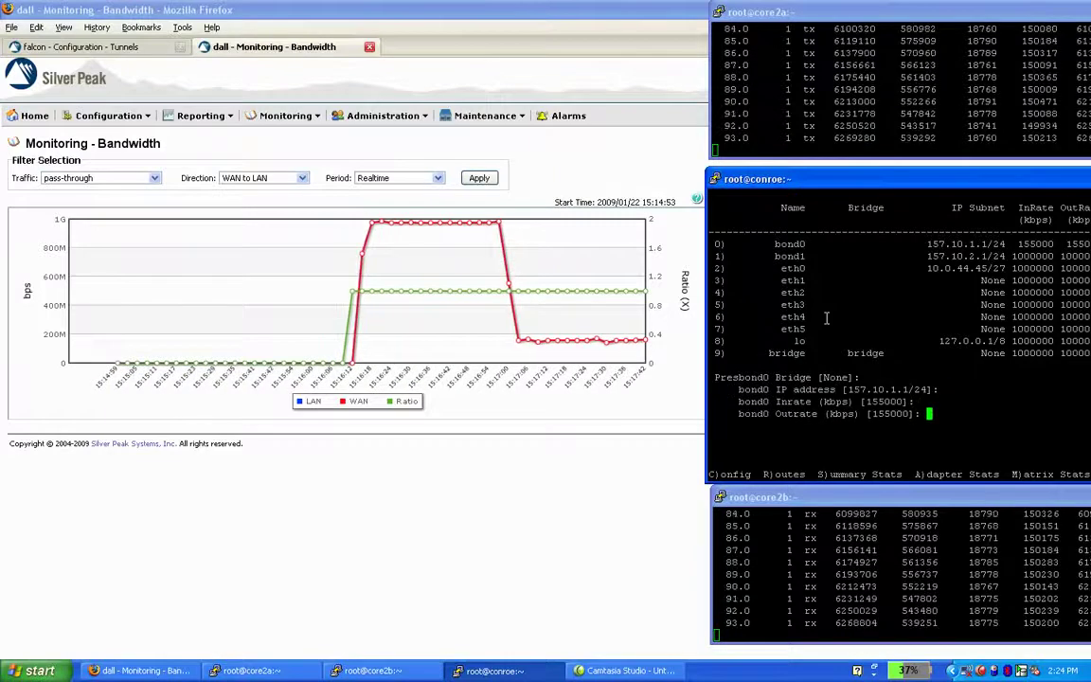
type("50")
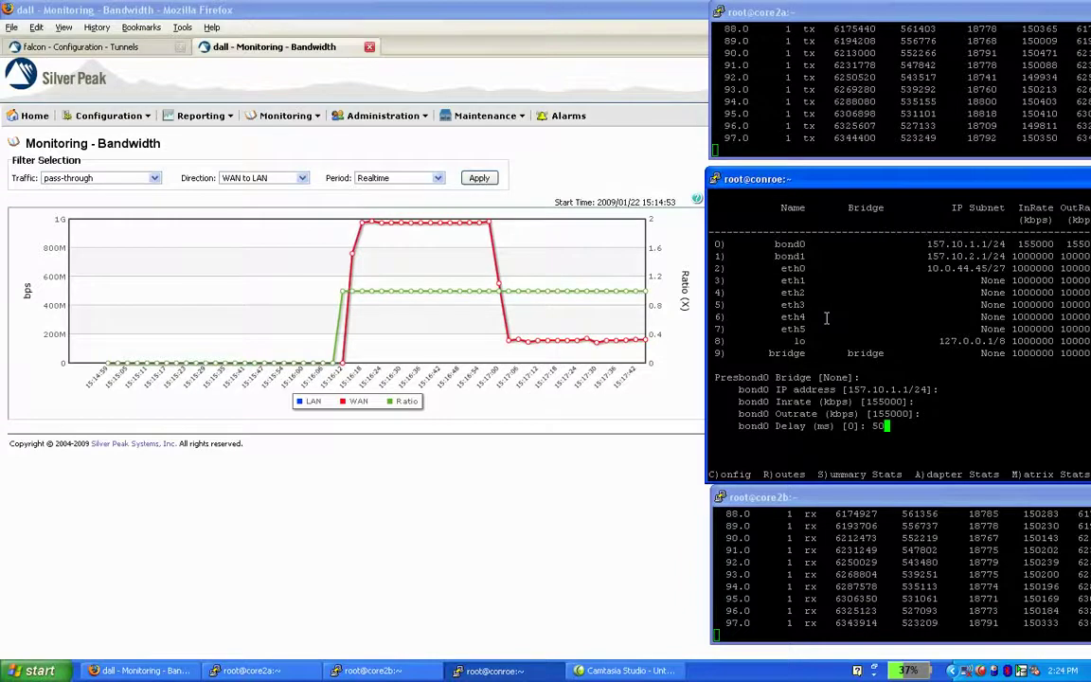
key("Return")
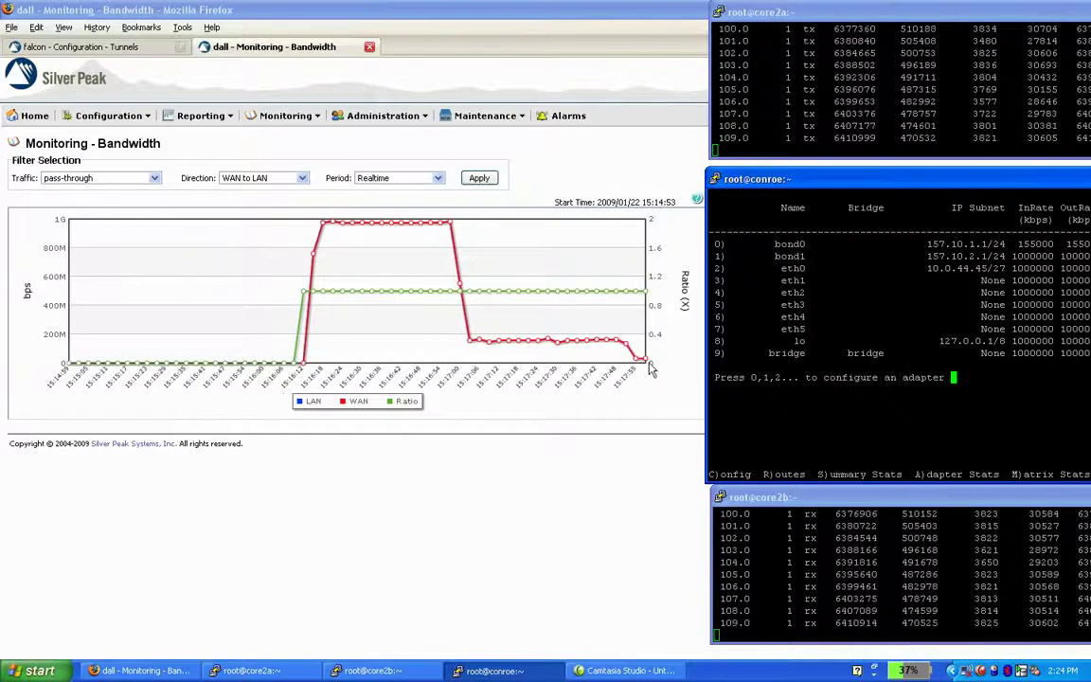
mouse_move(647, 365)
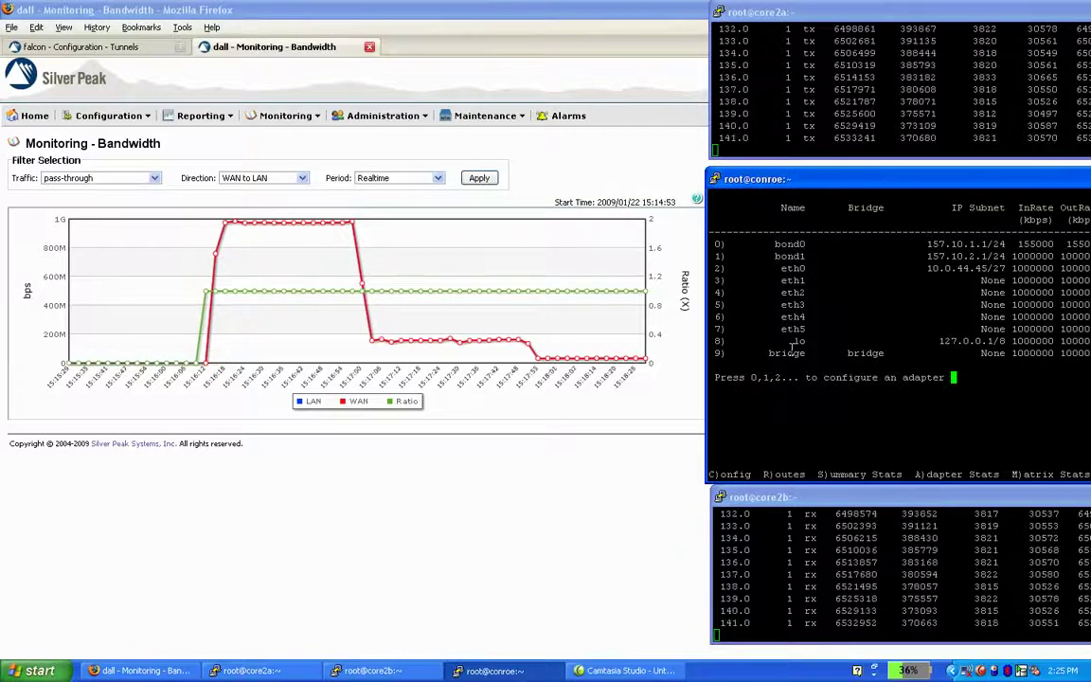
Step: Set bond0's packet loss to 1%, keeping its bridge, IP address, rates and delay
key("0")
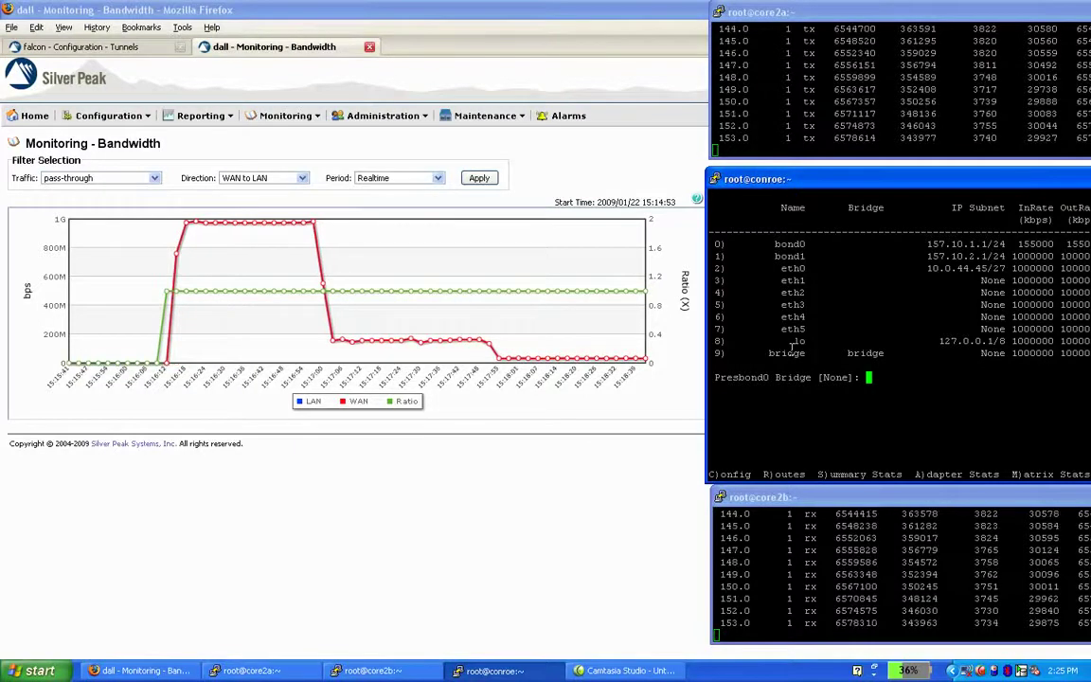
key("Return")
key("Return")
key("Return")
key("Return")
key("Return")
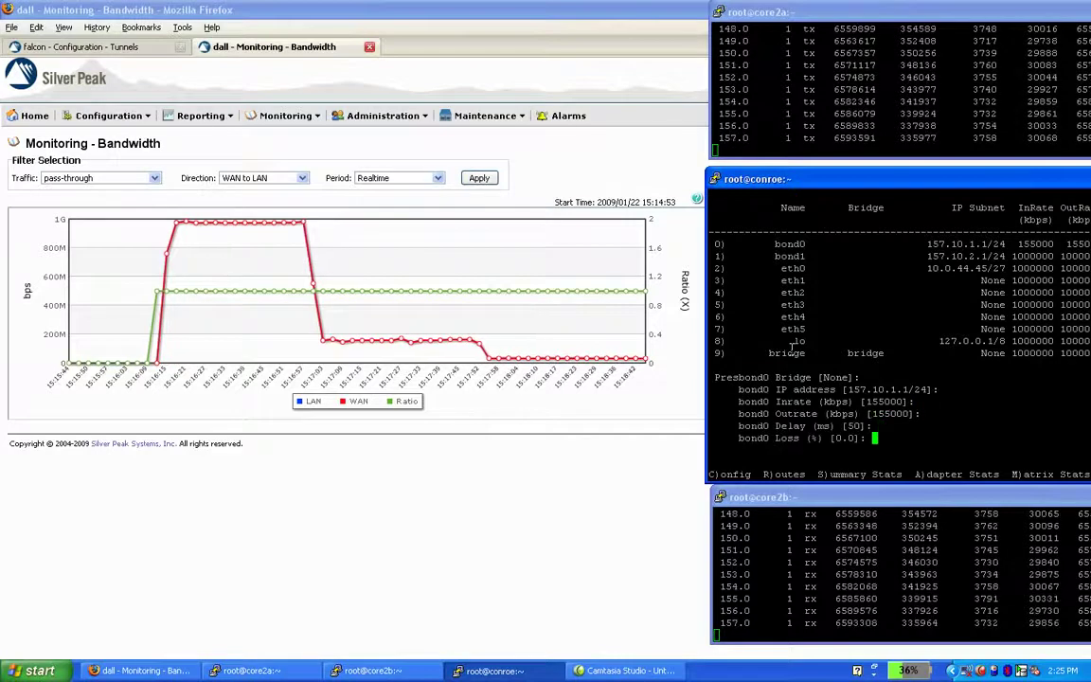
type("1")
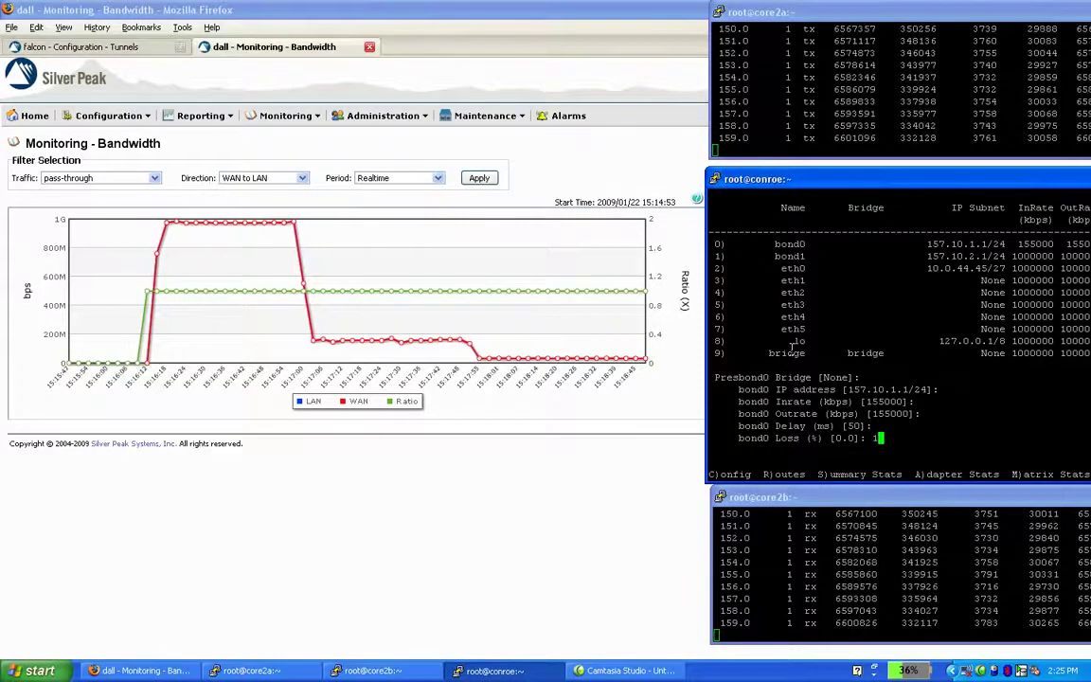
key("Return")
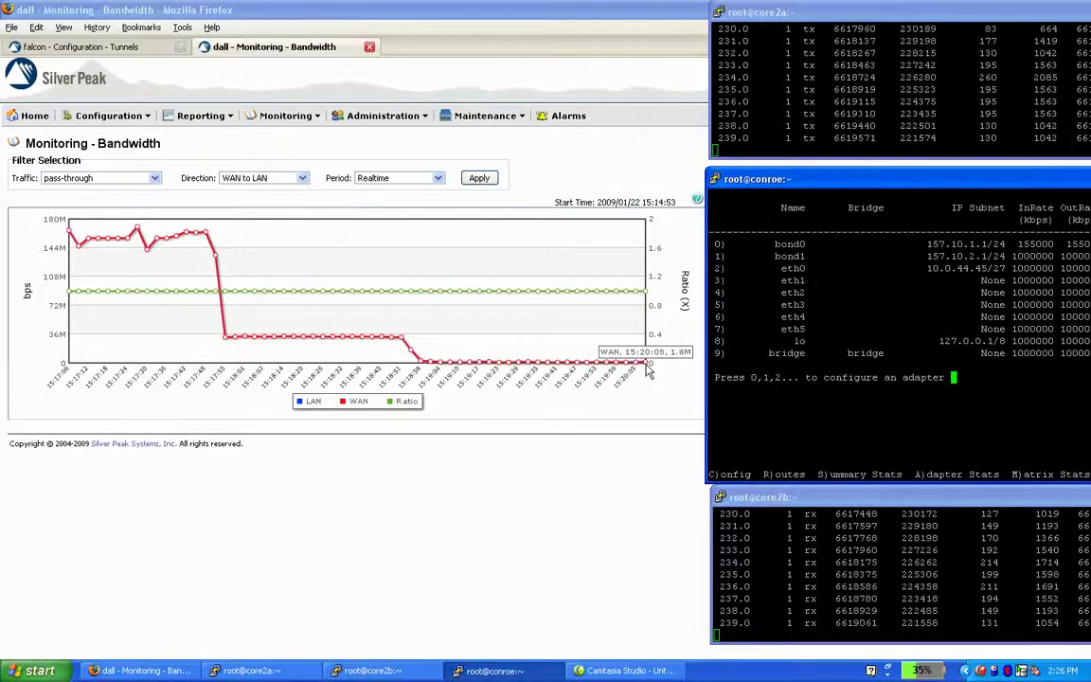
Step: Stop the running transfer on core2a and filter dall's realtime bandwidth graph to tunnel t traffic
left_click(870, 76)
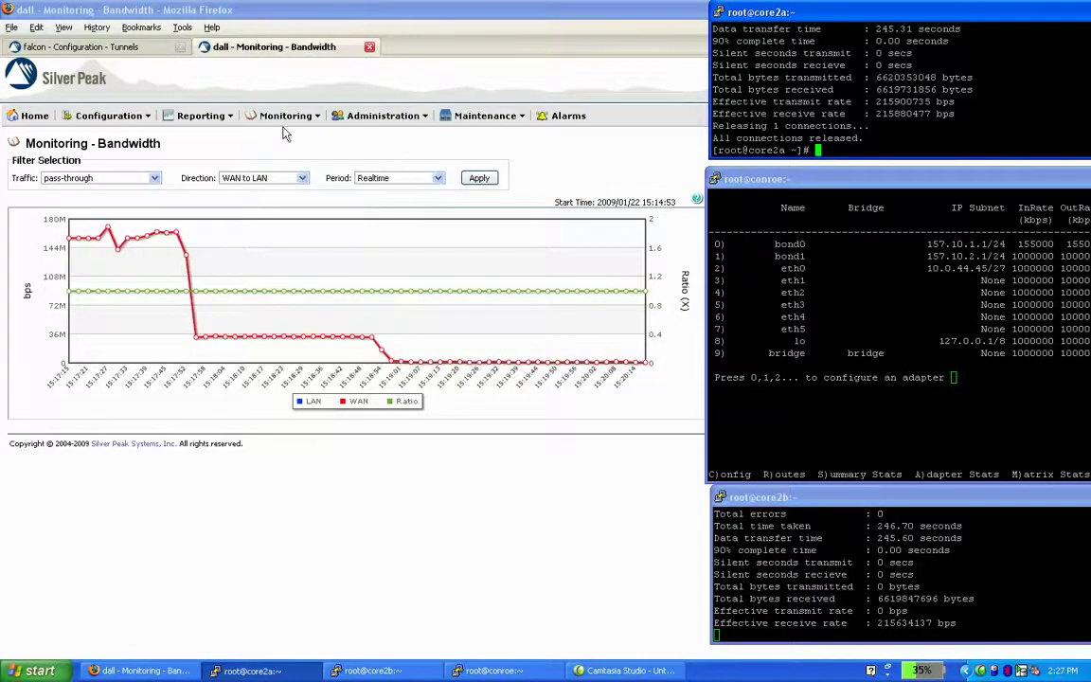
left_click(152, 178)
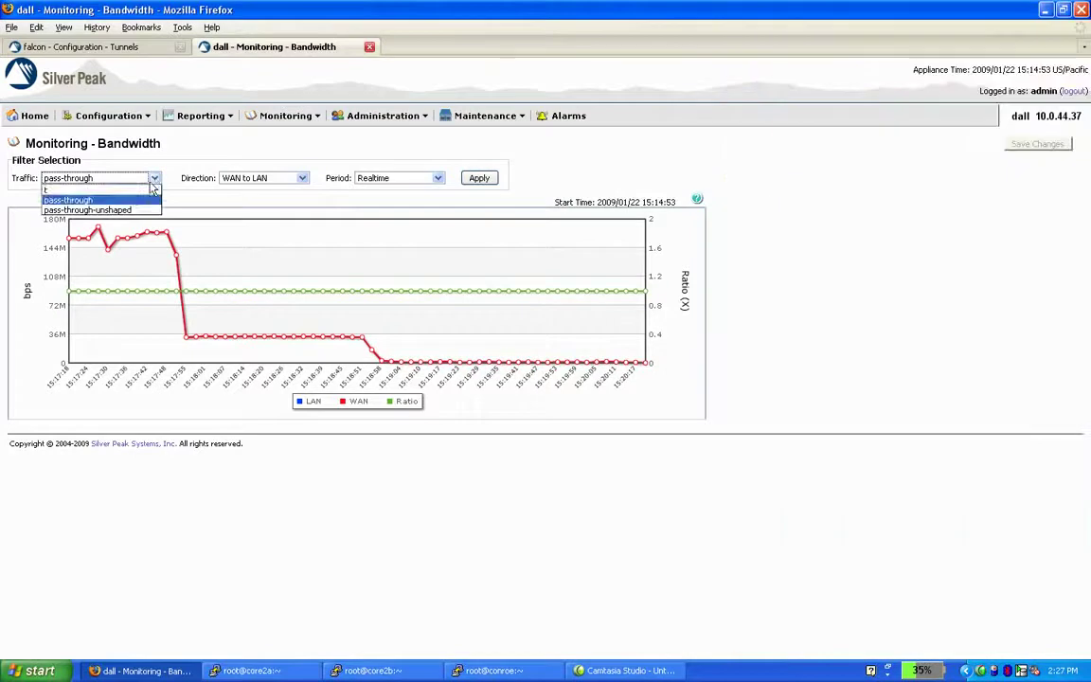
left_click(138, 190)
left_click(479, 179)
Step: On the falcon appliance, set tunnel t's Admin state to up and apply the change
left_click(142, 52)
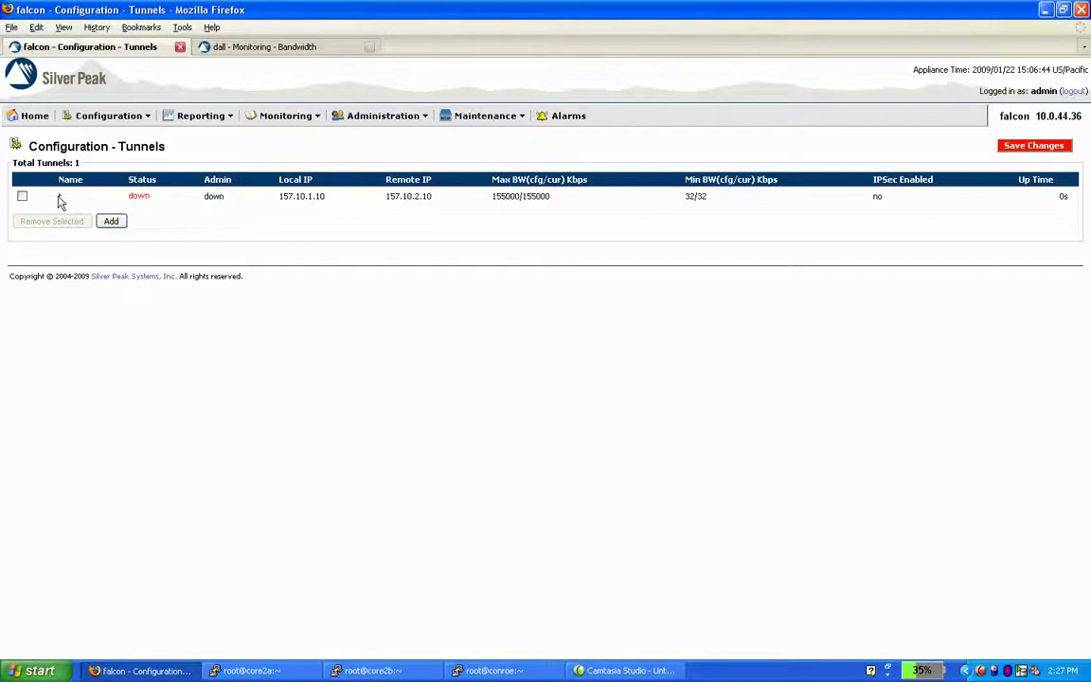
left_click(60, 199)
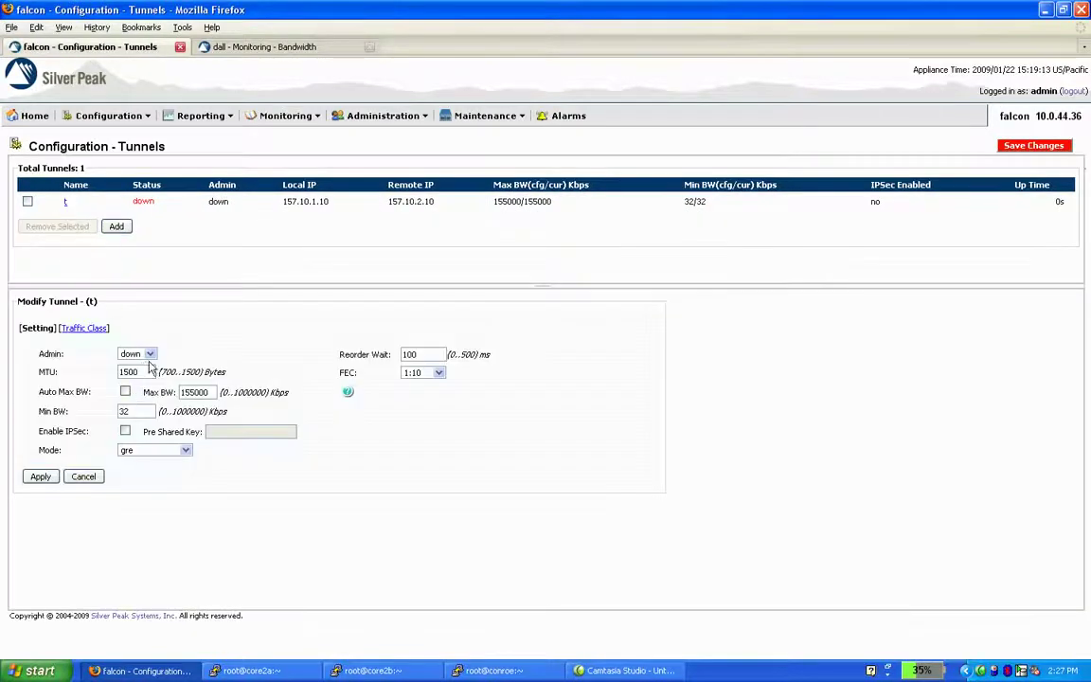
left_click(150, 354)
left_click(130, 379)
left_click(41, 477)
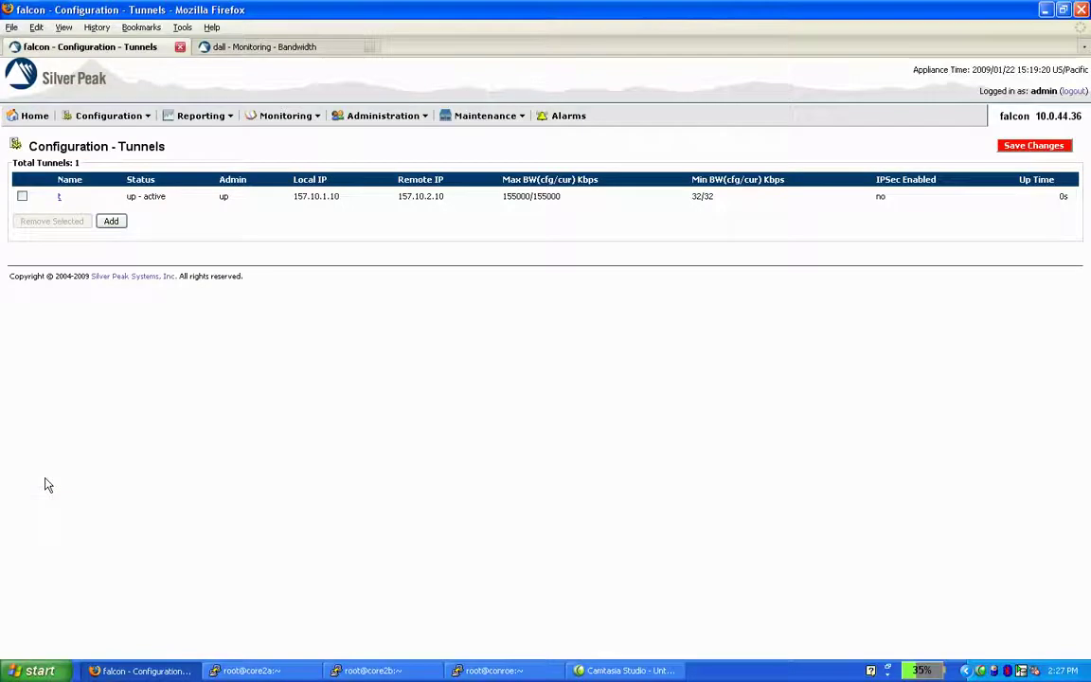
Step: Return to dall's bandwidth graph and bring the core2a, core2b and conroe terminals back in front of it
left_click(297, 52)
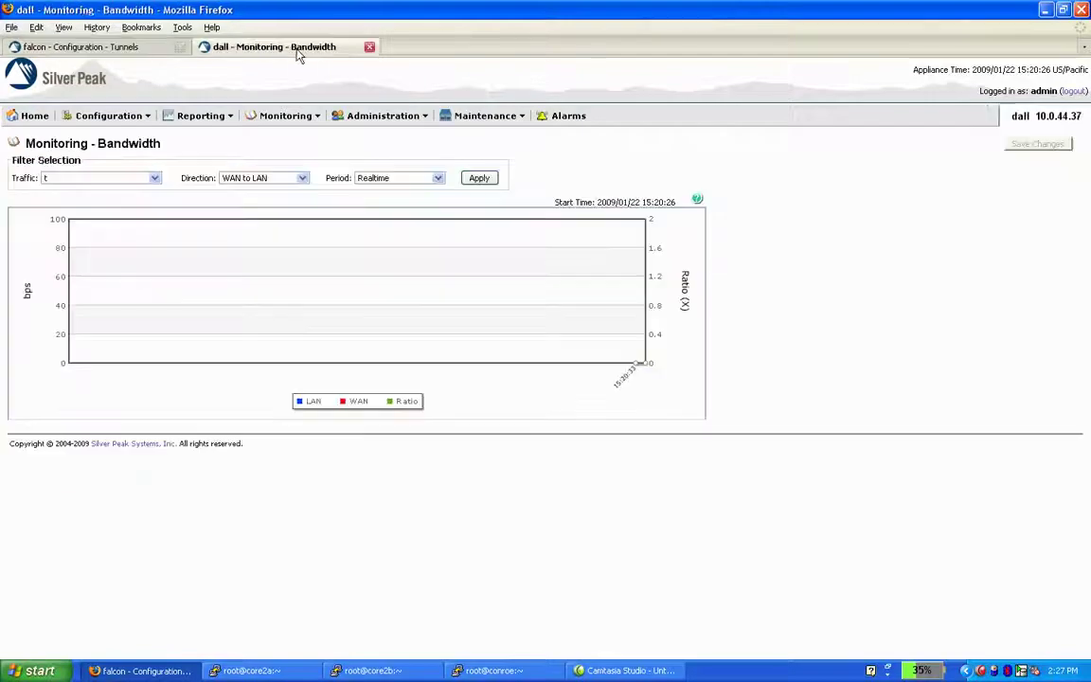
left_click(268, 669)
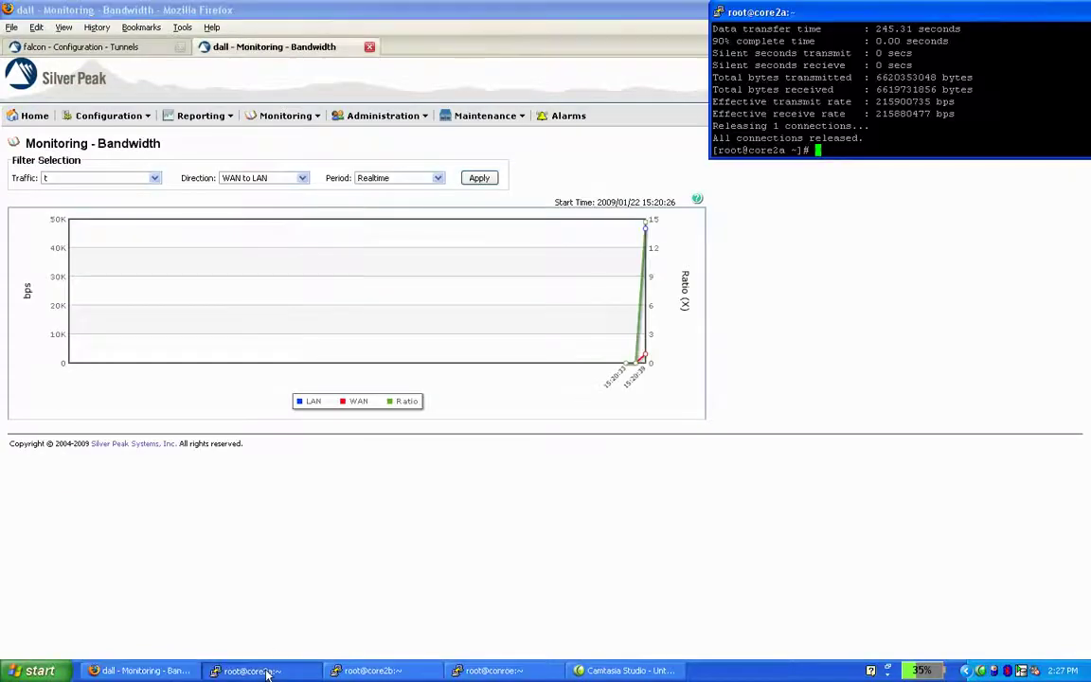
left_click(370, 672)
left_click(491, 671)
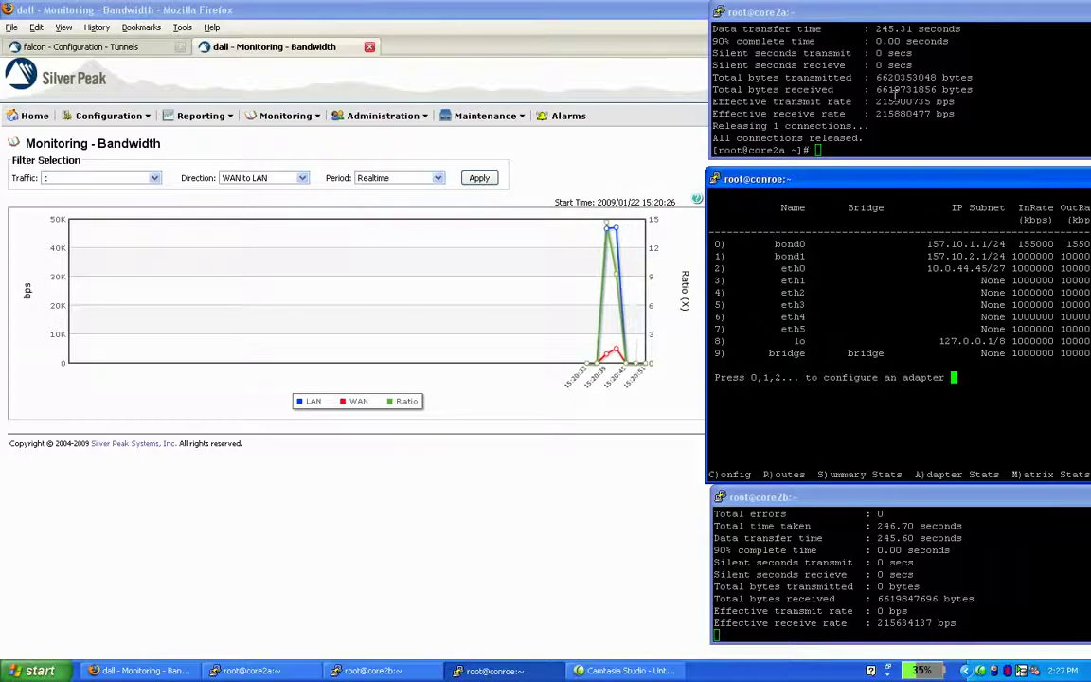
Step: Review bond0's full link settings on conroe, and rerun the tcpperf transfer to 157.10.2.20 from core2a
left_click(893, 93)
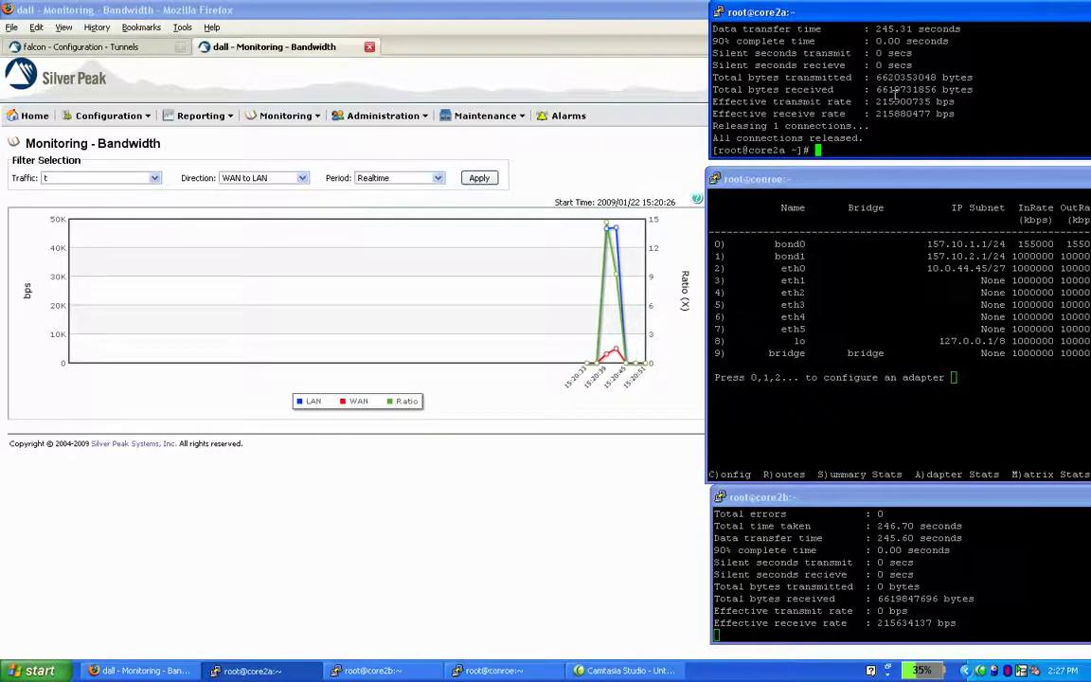
key("Up")
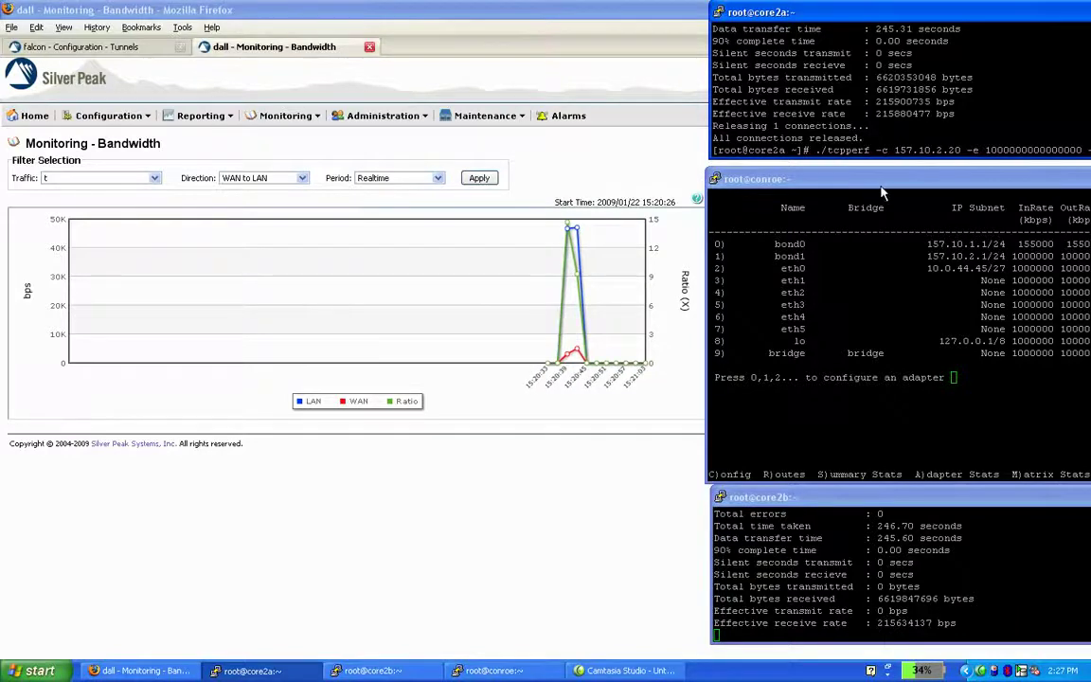
left_click_drag(895, 186, 726, 190)
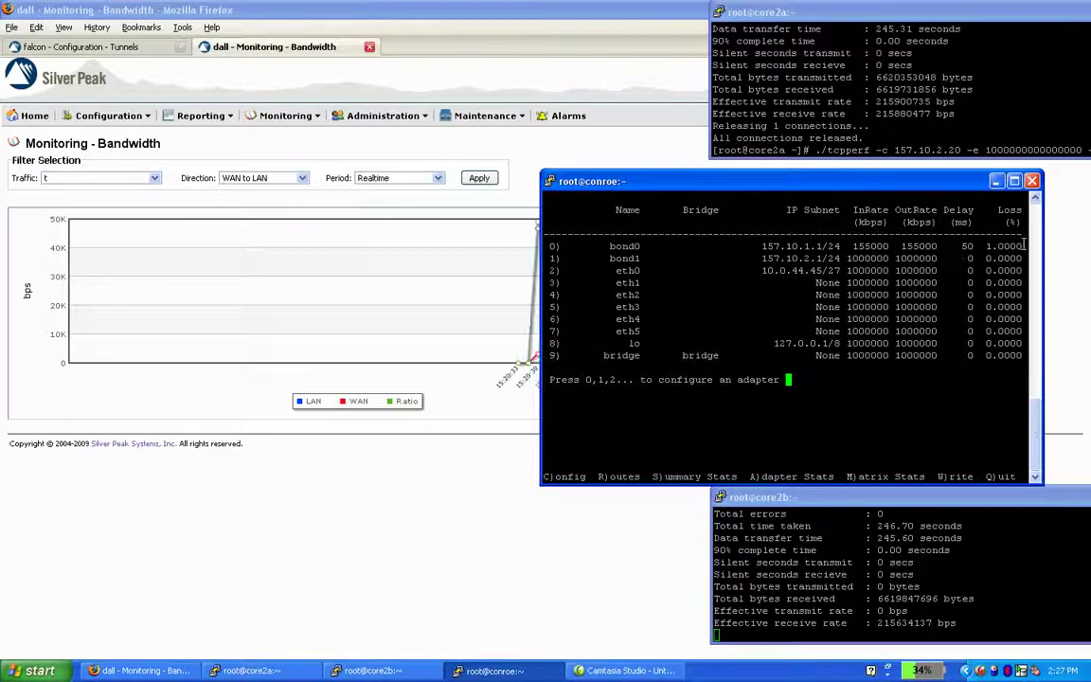
left_click_drag(826, 178, 1065, 186)
left_click(1044, 94)
key("Return")
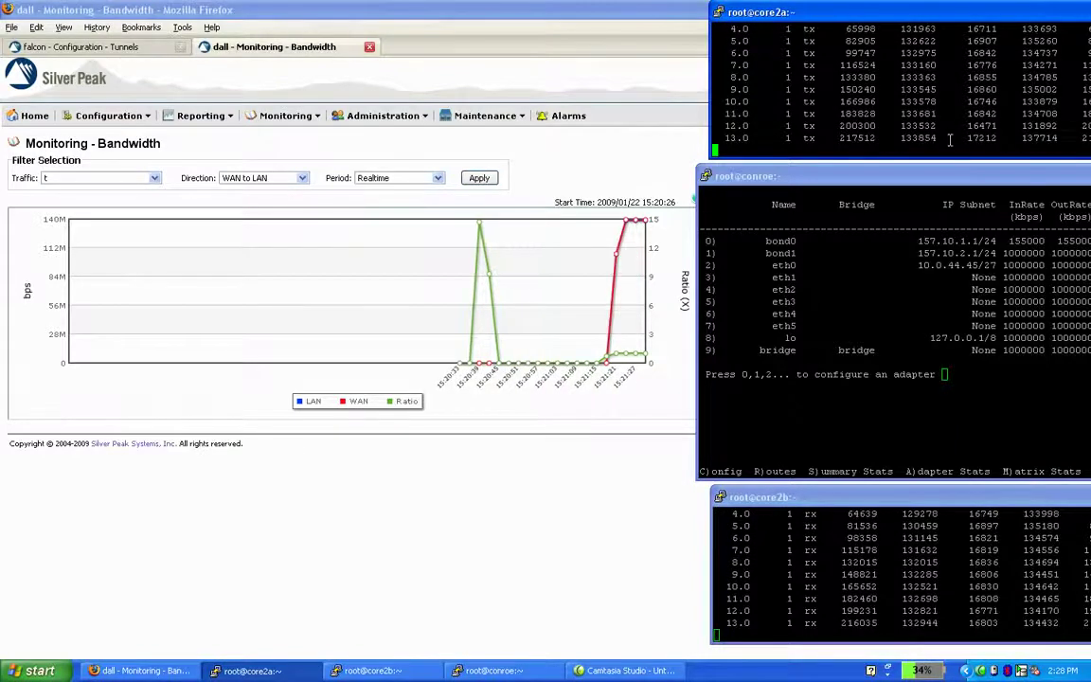
mouse_move(647, 228)
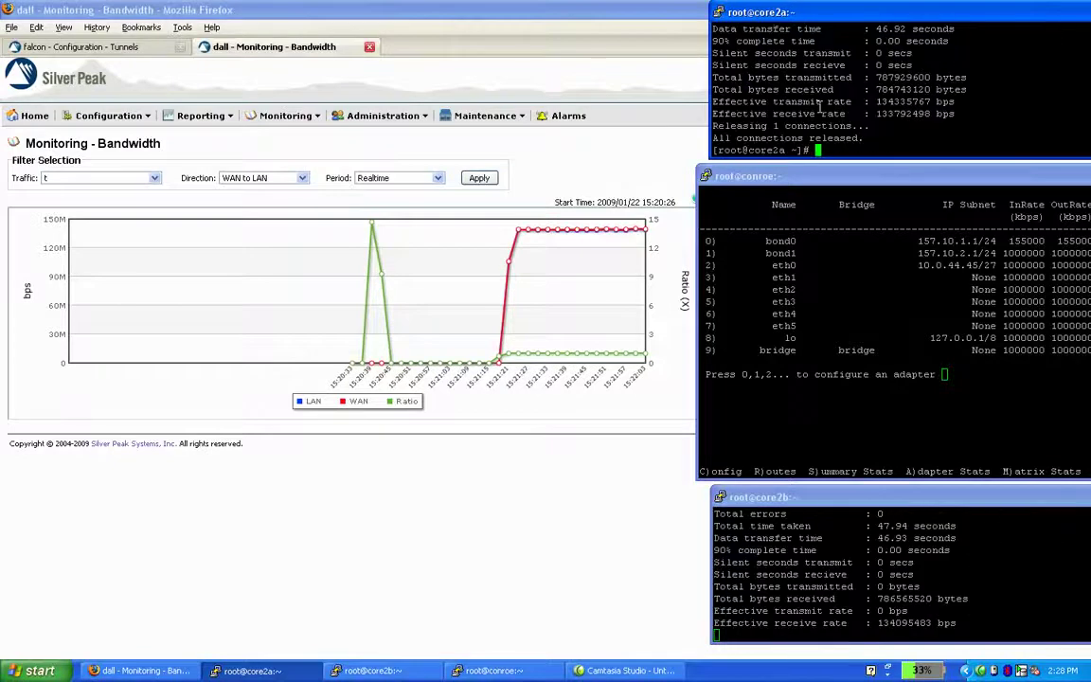
Step: Start another tcpperf transfer to 157.10.2.20 from core2a and inspect the newest LAN point on the bandwidth graph
key("Up")
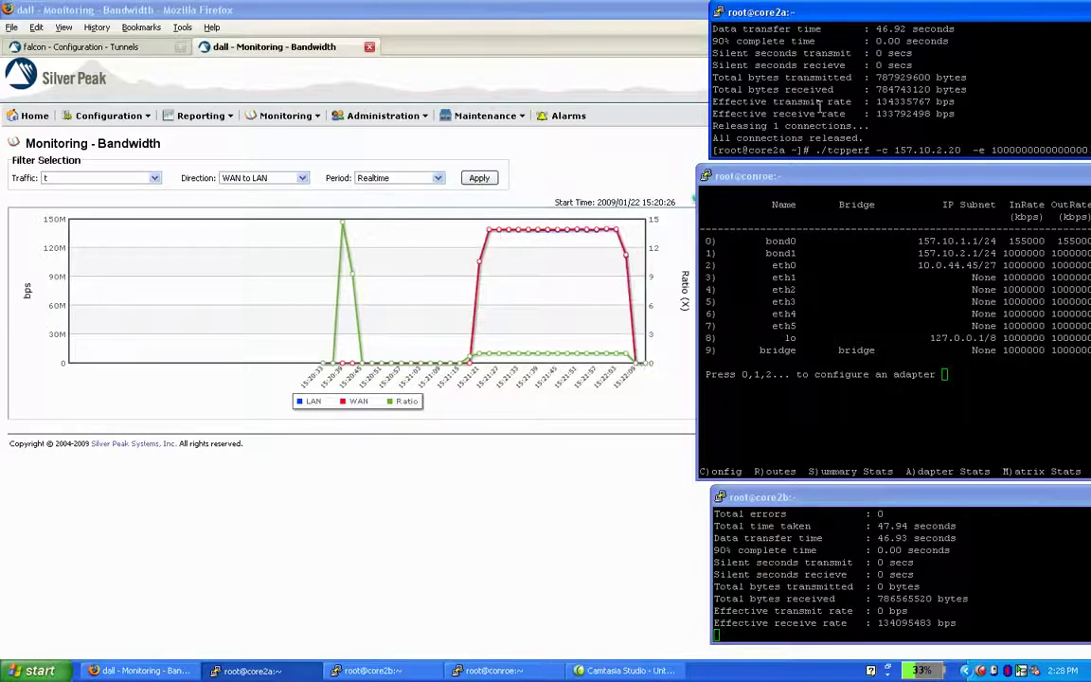
key("Return")
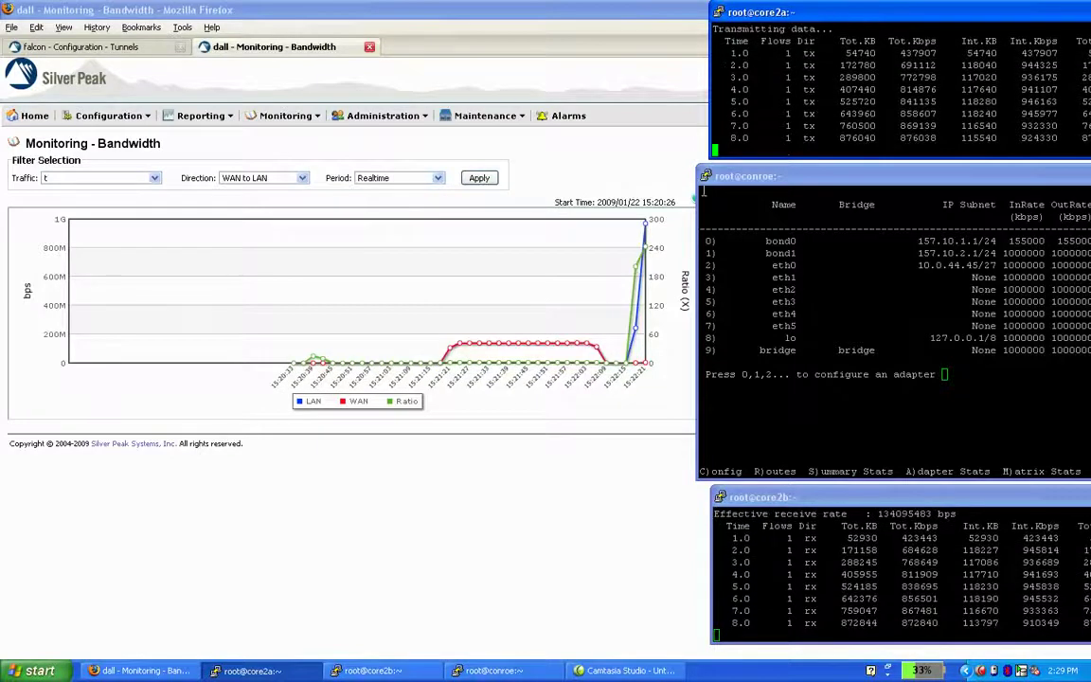
mouse_move(648, 233)
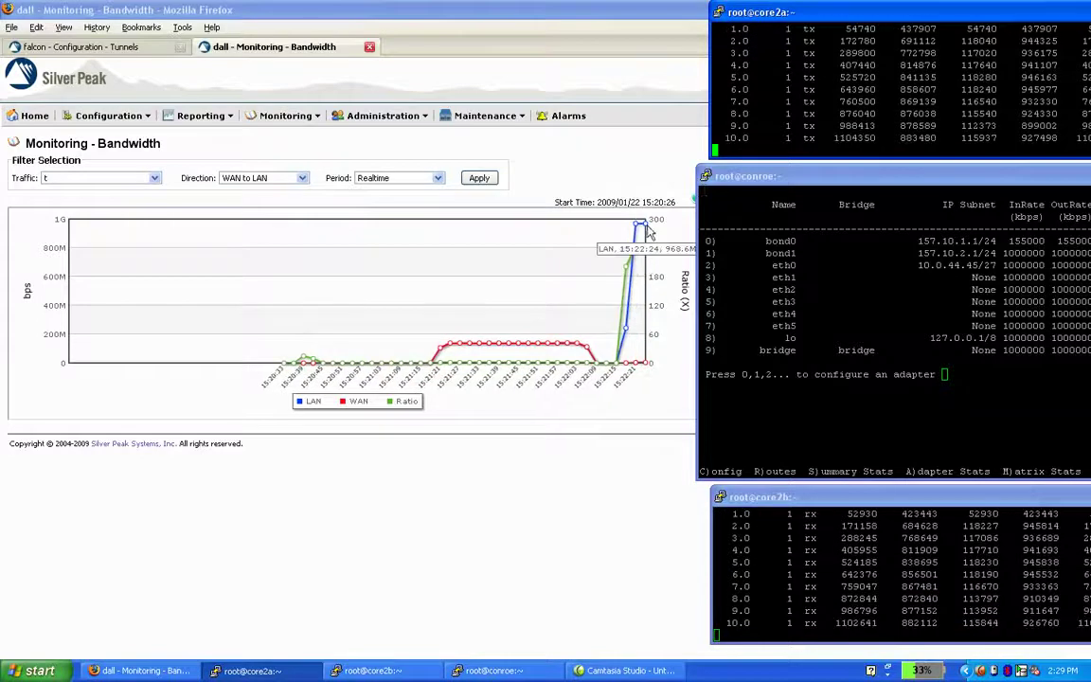